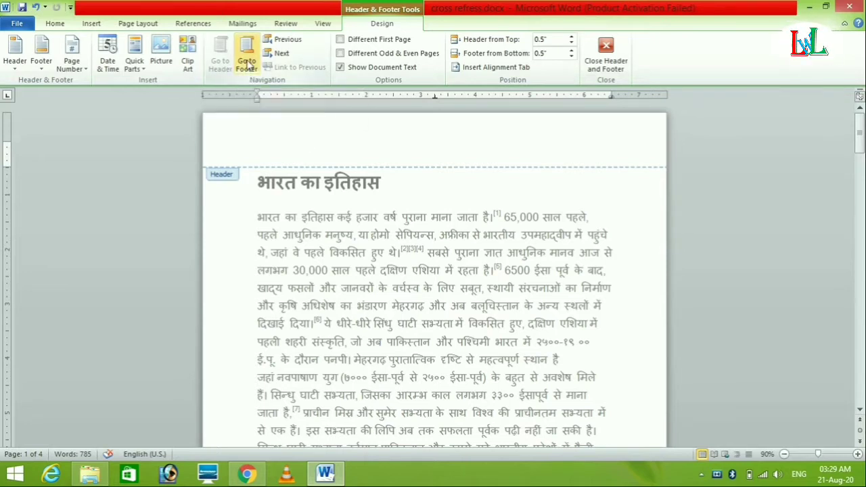
# - Switch from the first page's header to its footer, and return to the header
pyautogui.click(248, 62)
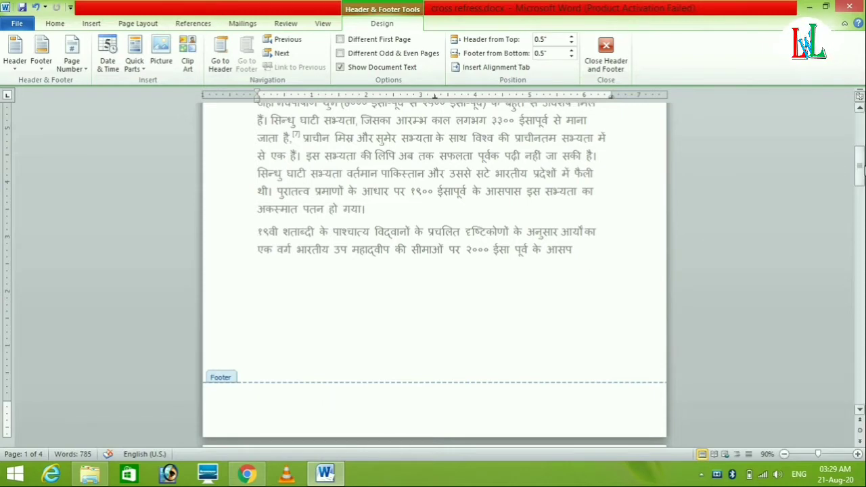
pyautogui.moveTo(863, 173); pyautogui.dragTo(863, 143)
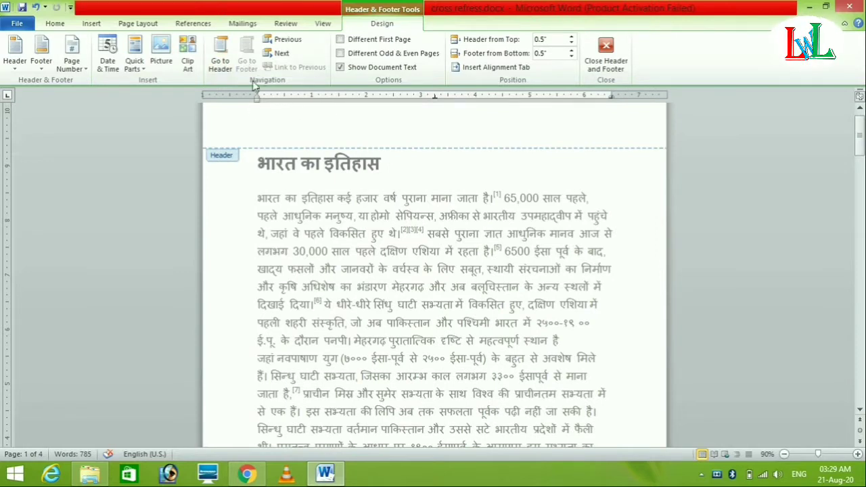
pyautogui.click(218, 59)
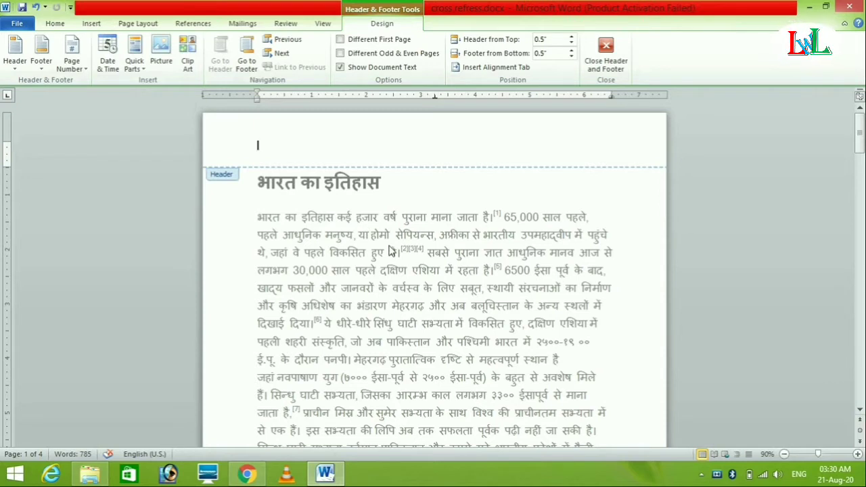
# - Hide the document text while the header is being edited, and show it again
pyautogui.click(341, 68)
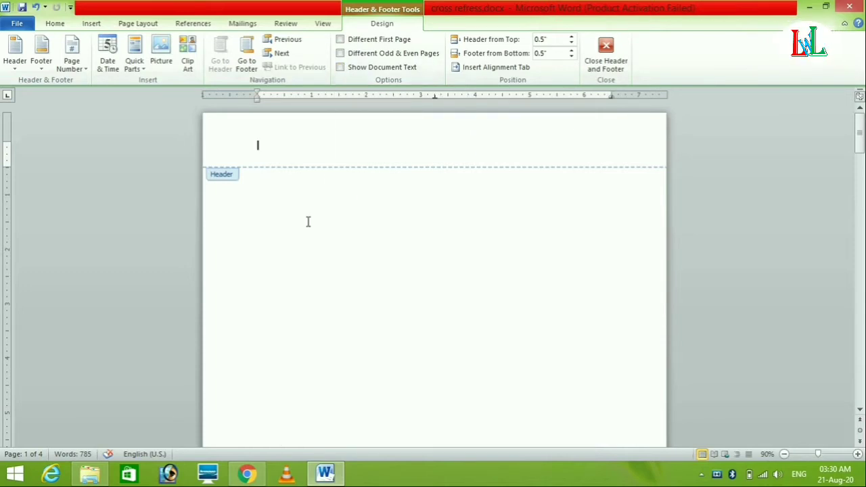
pyautogui.click(340, 68)
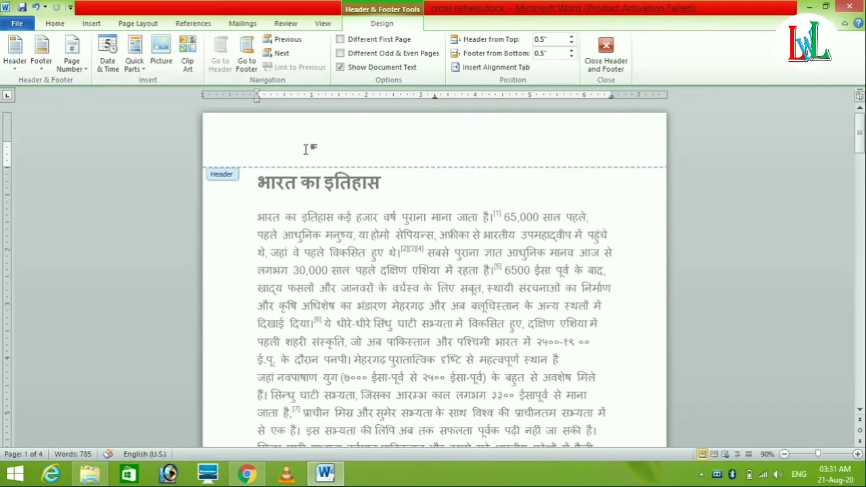
# - Enter "history" as the header text on the first page
pyautogui.write('h')
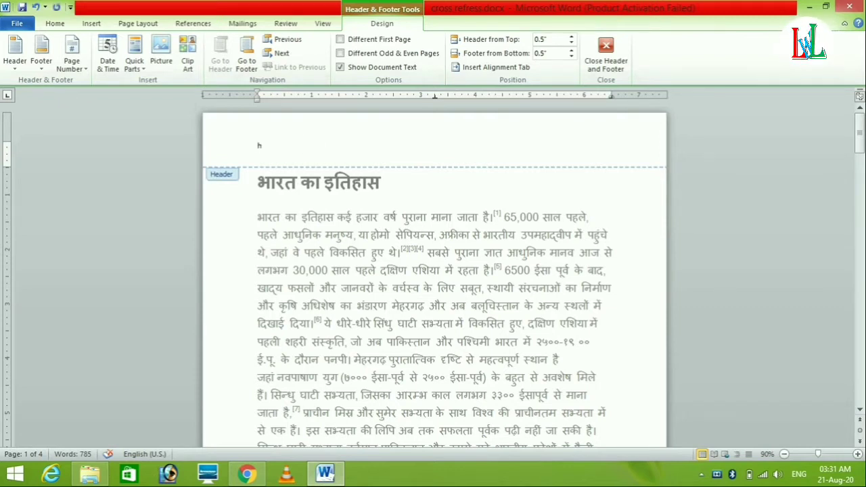
pyautogui.write('isto')
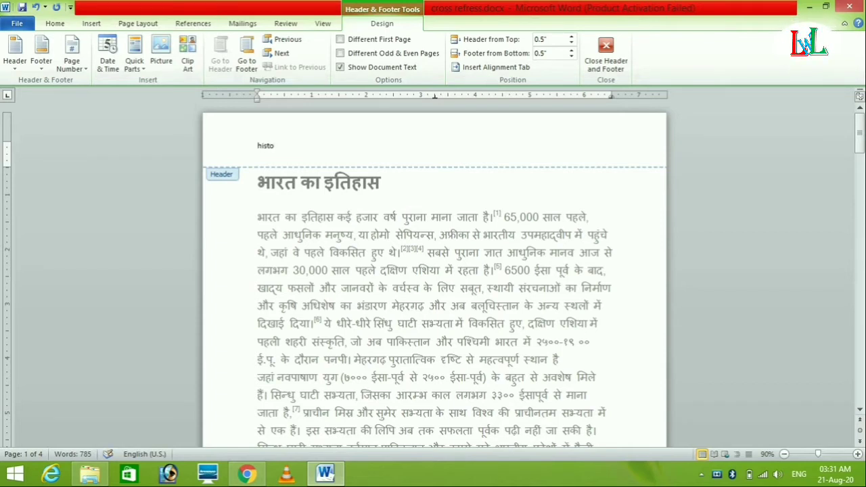
pyautogui.write('ry')
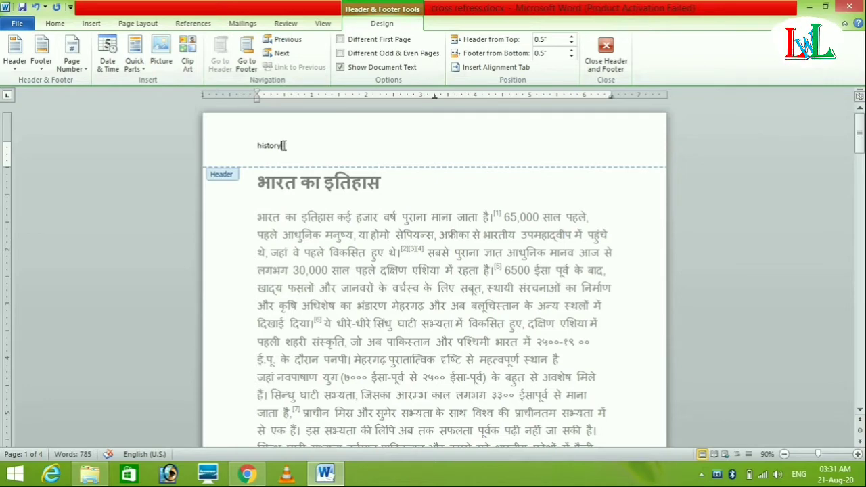
# - Enlarge the "history" header text to 20 pt and shift it towards the middle of its line
pyautogui.moveTo(285, 145); pyautogui.dragTo(254, 146)
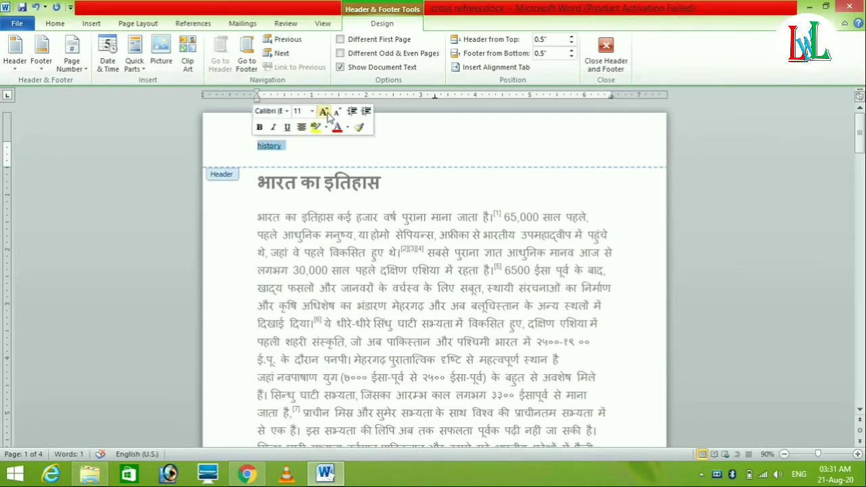
pyautogui.click(323, 112)
pyautogui.click(323, 112)
pyautogui.click(323, 112)
pyautogui.click(323, 112)
pyautogui.click(324, 111)
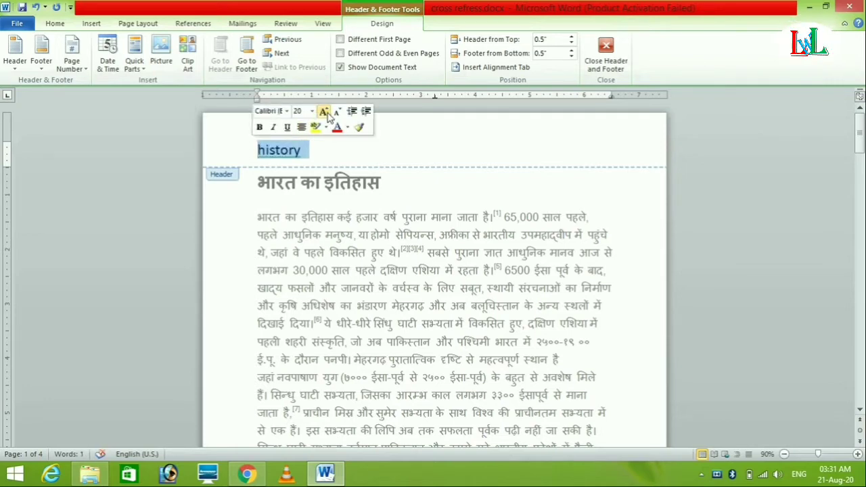
pyautogui.click(258, 149)
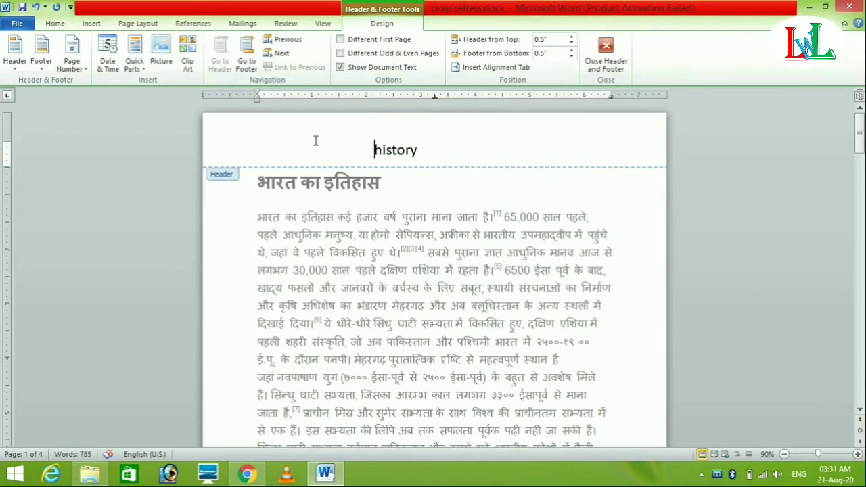
# - Enable different headers for odd and even pages and enter "Indian history" in the even page header on page 2
pyautogui.click(340, 53)
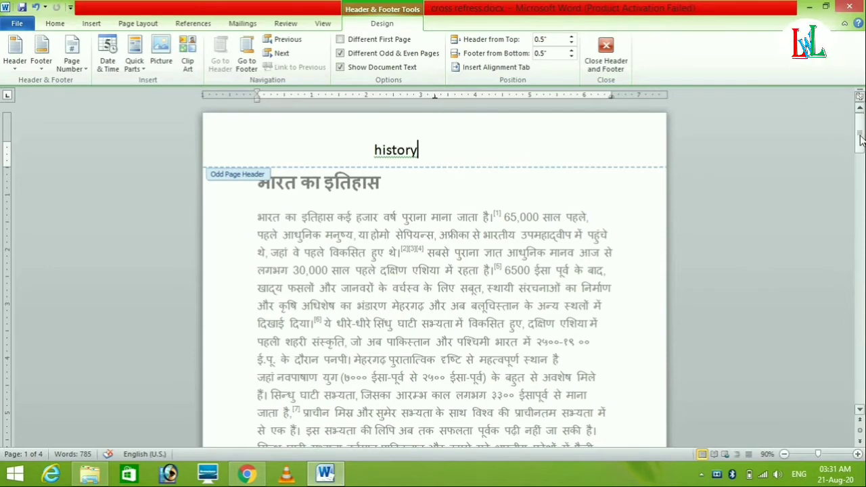
pyautogui.moveTo(860, 141); pyautogui.dragTo(860, 200)
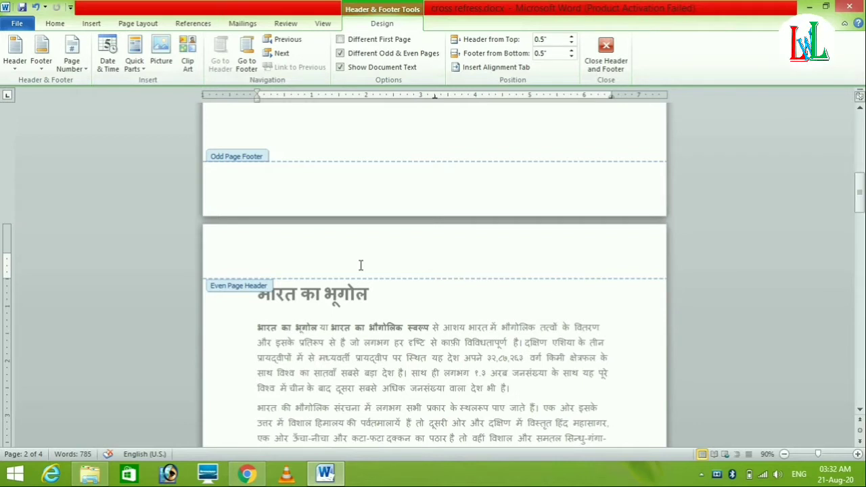
pyautogui.write('ind')
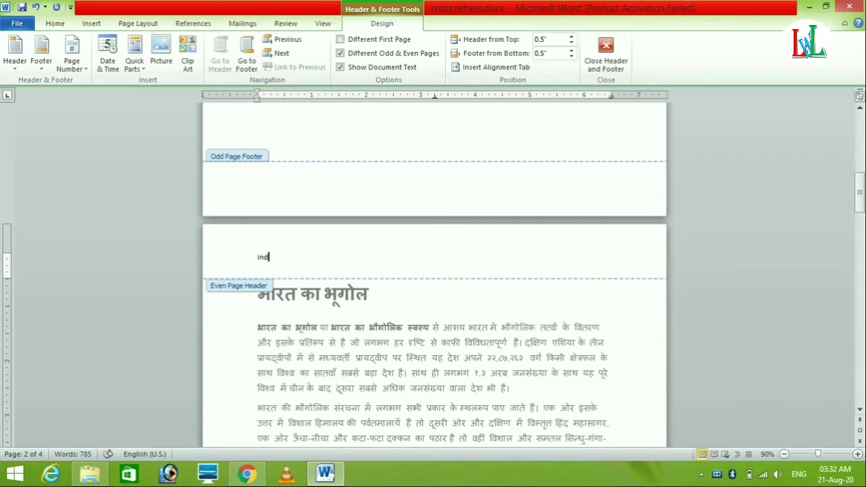
pyautogui.write('ian')
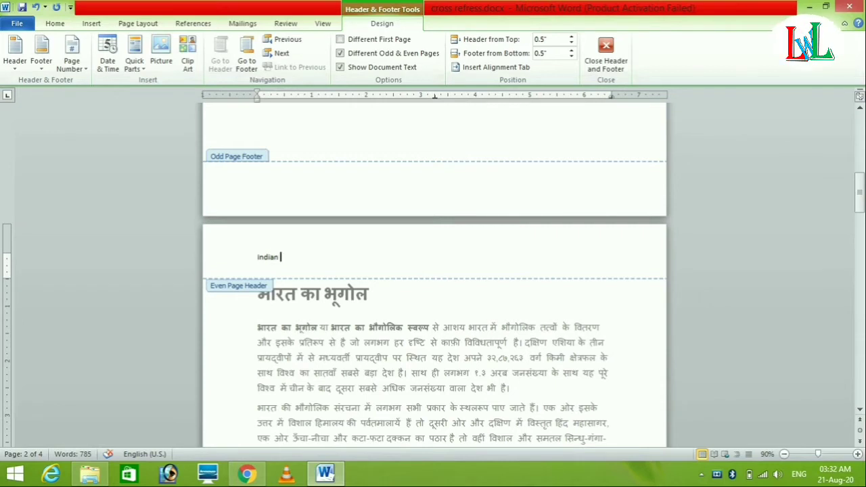
pyautogui.write('history')
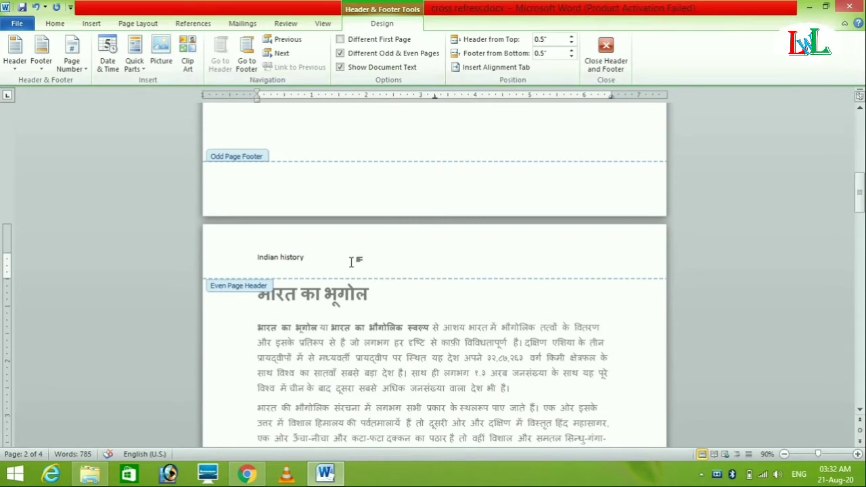
# - Enlarge the "Indian history" header text to 22 pt and shift it towards the middle of its line
pyautogui.moveTo(312, 257); pyautogui.dragTo(250, 256)
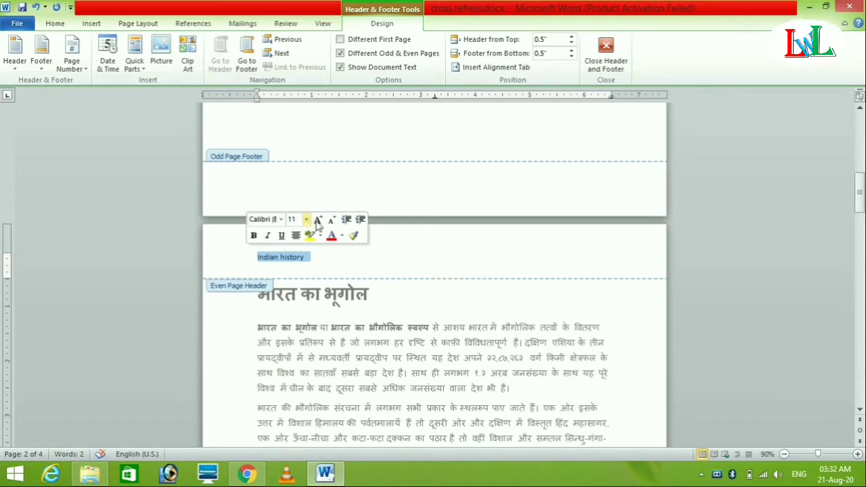
pyautogui.click(318, 221)
pyautogui.click(318, 221)
pyautogui.click(317, 221)
pyautogui.click(318, 221)
pyautogui.click(317, 221)
pyautogui.click(318, 220)
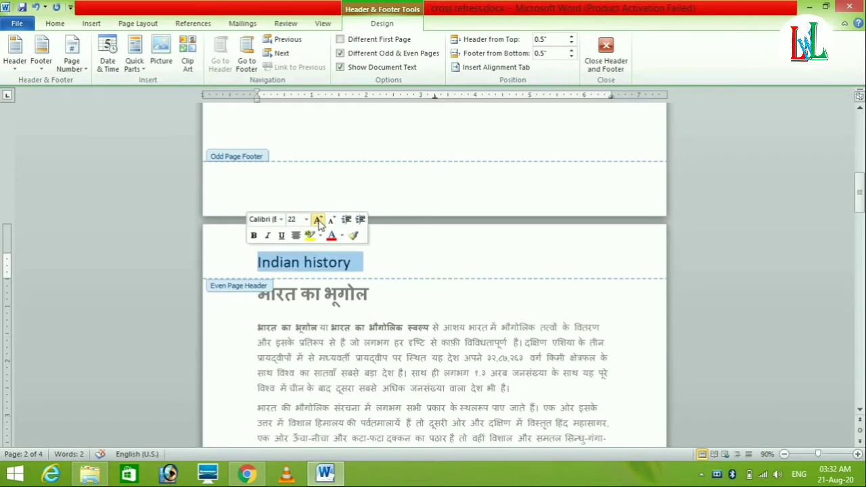
pyautogui.click(258, 262)
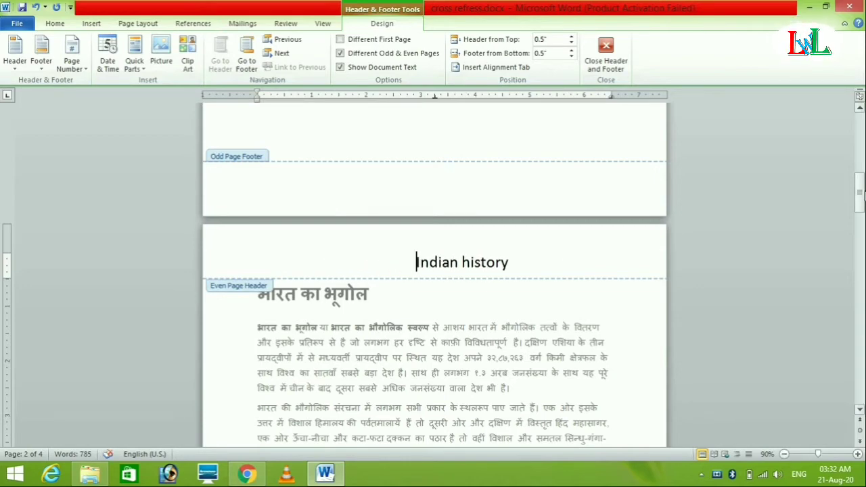
# - Zoom the document out to 50% and compare the odd and even page headers across all four pages
pyautogui.moveTo(862, 193); pyautogui.dragTo(861, 126)
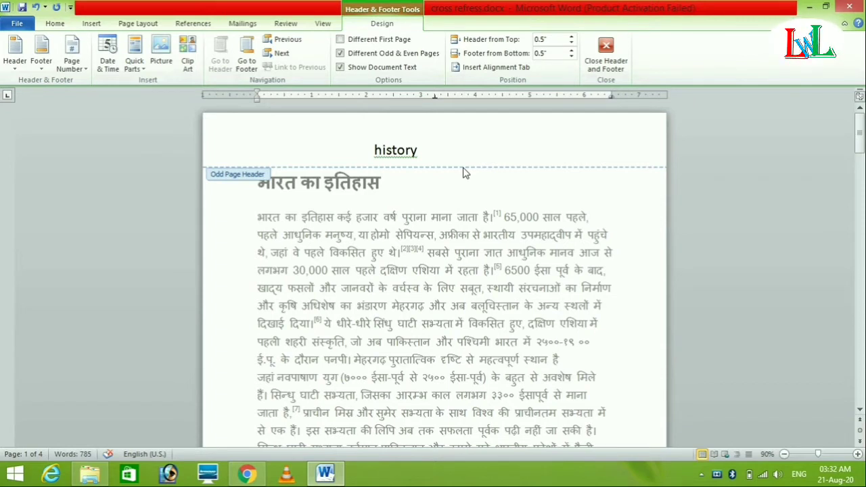
pyautogui.click(861, 129)
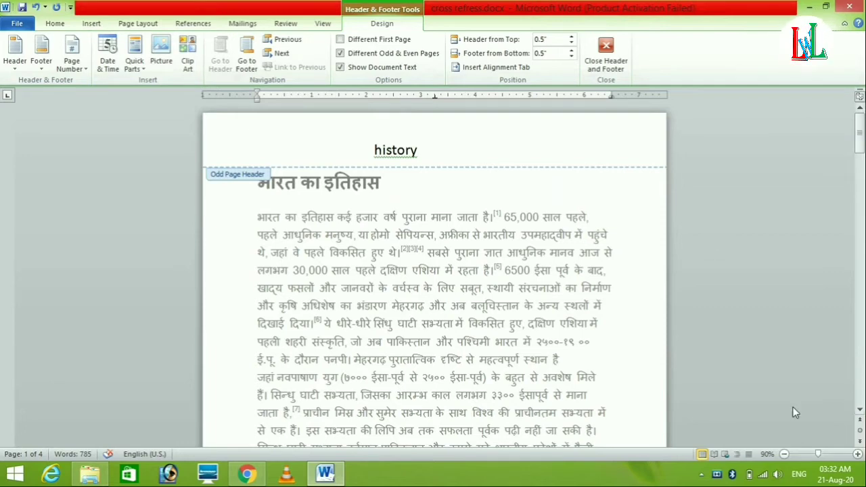
pyautogui.click(784, 454)
pyautogui.click(785, 454)
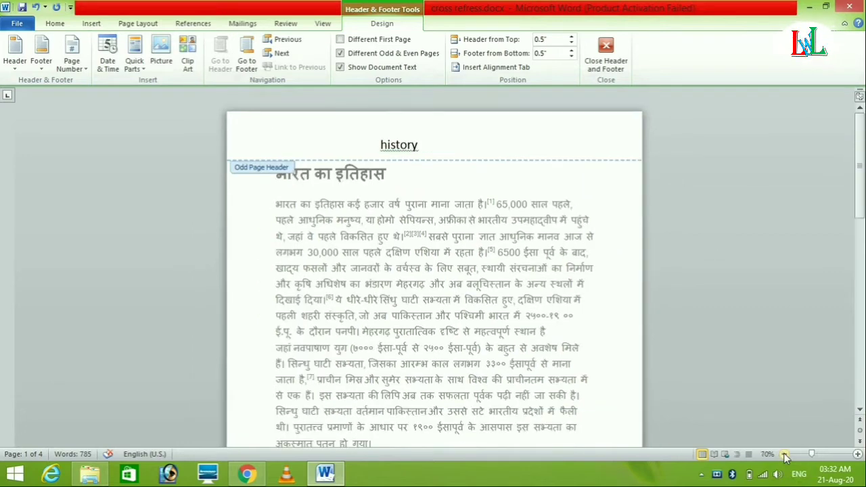
pyautogui.click(785, 455)
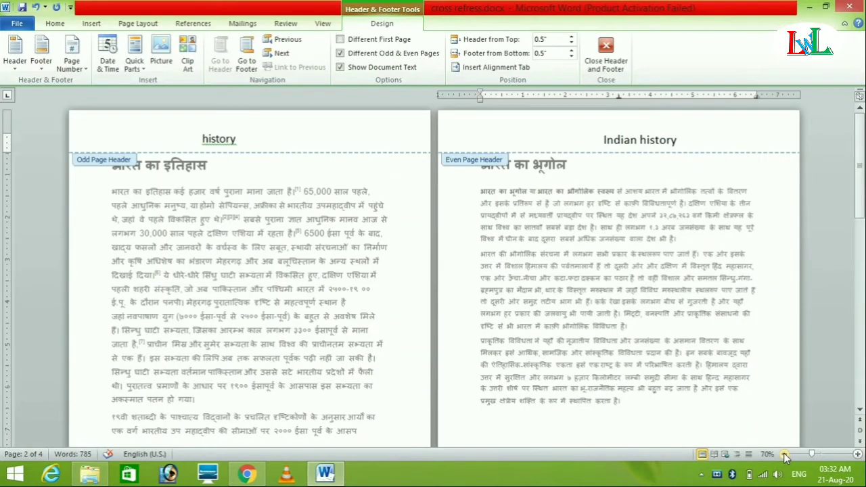
pyautogui.click(785, 454)
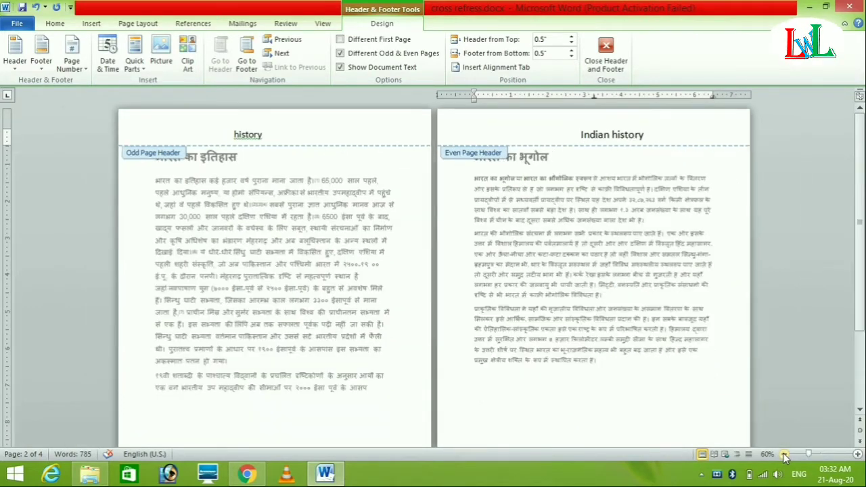
pyautogui.click(784, 454)
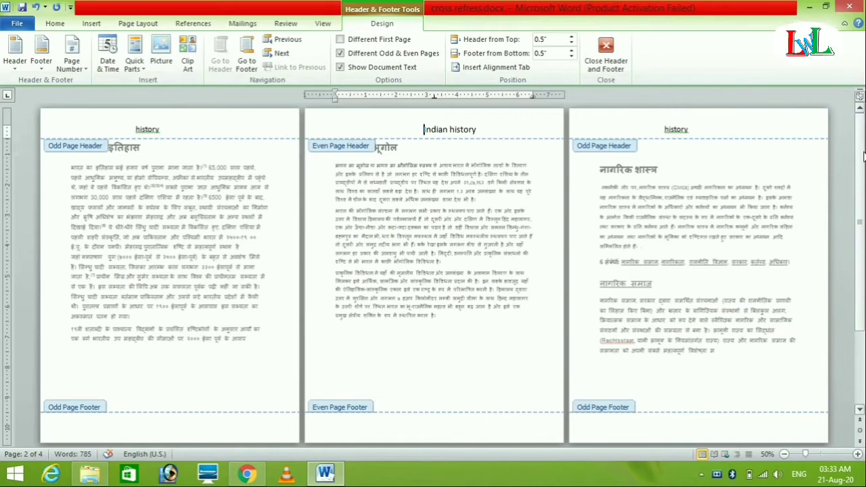
pyautogui.moveTo(861, 157); pyautogui.dragTo(861, 197)
pyautogui.scroll(5, 464, 264)
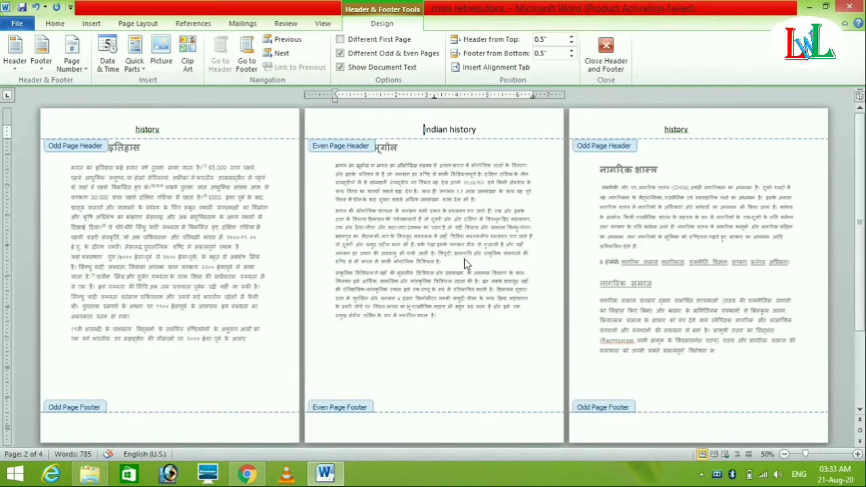
pyautogui.moveTo(863, 252); pyautogui.dragTo(865, 278)
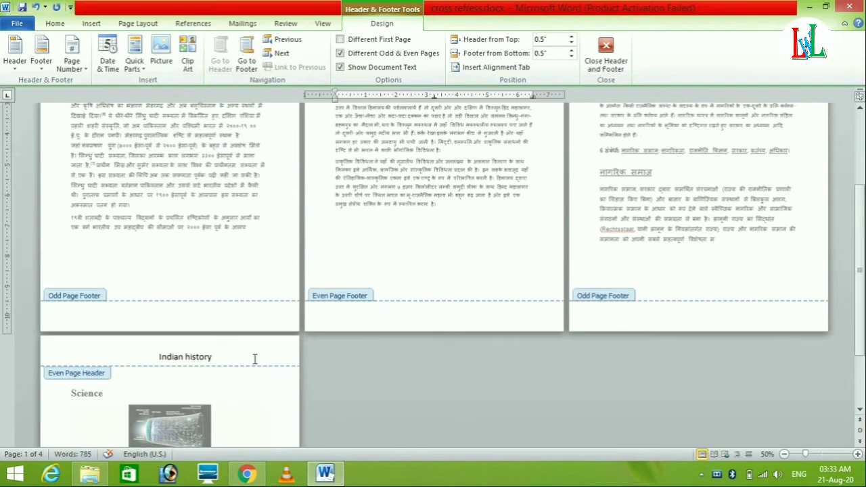
# - Enable a different first page and enter "Introduction of history" in the first page header
pyautogui.click(421, 132)
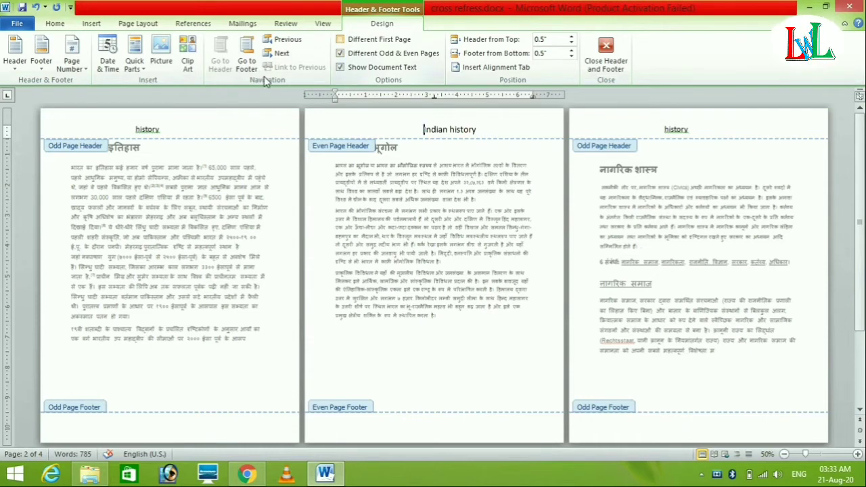
pyautogui.click(177, 126)
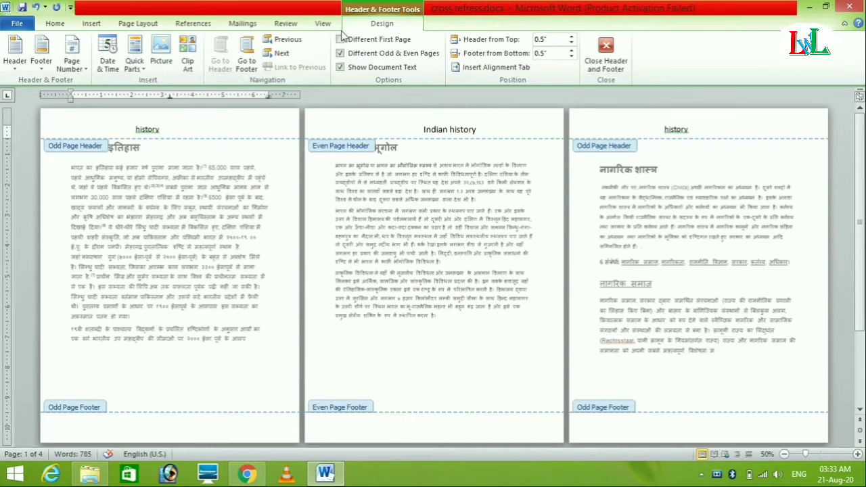
pyautogui.click(341, 40)
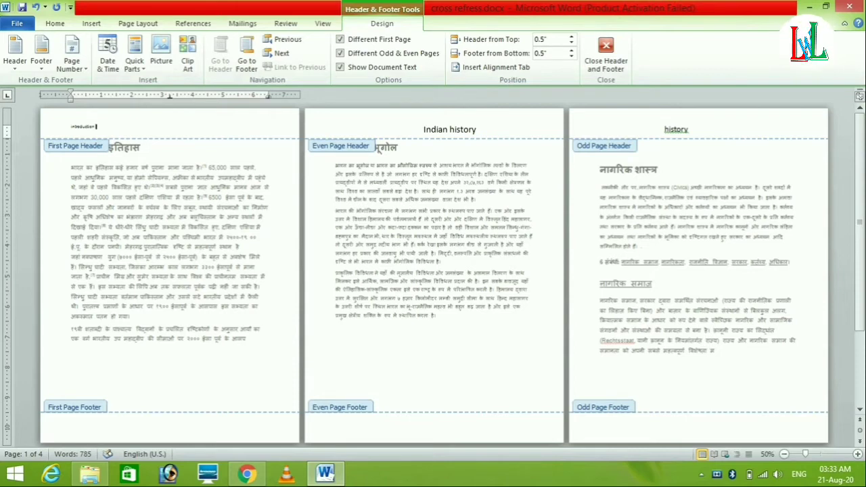
pyautogui.write('of')
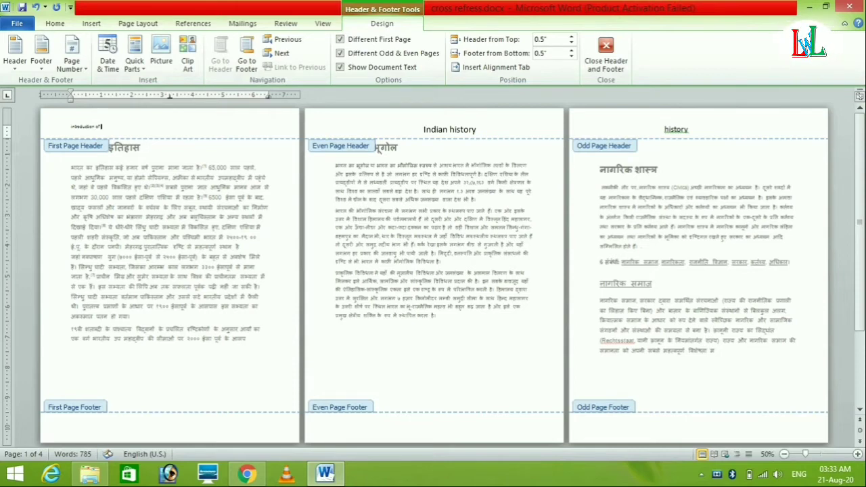
pyautogui.write(' hist')
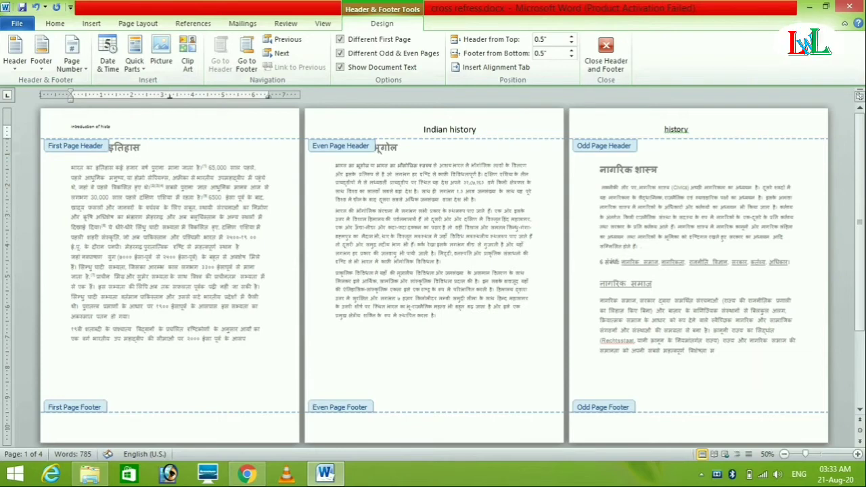
pyautogui.write('ory')
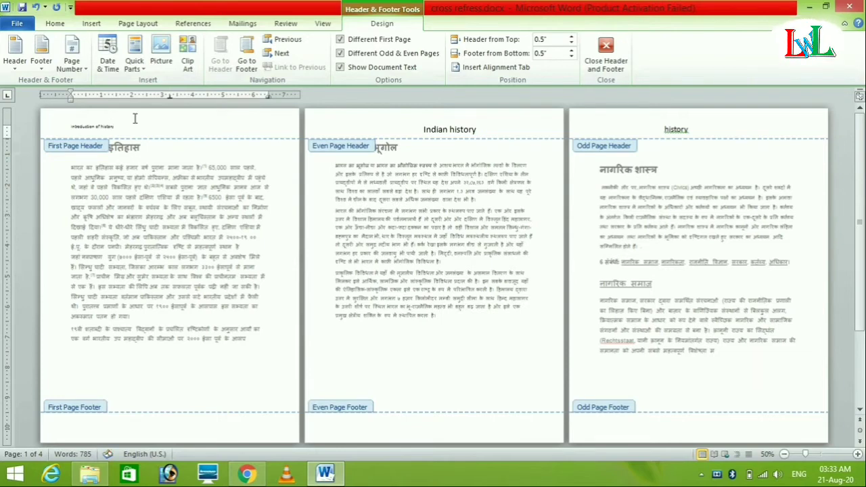
# - Enlarge the "Introduction of history" header text to 22 pt and shift it towards the middle of its line
pyautogui.moveTo(127, 121); pyautogui.dragTo(72, 127)
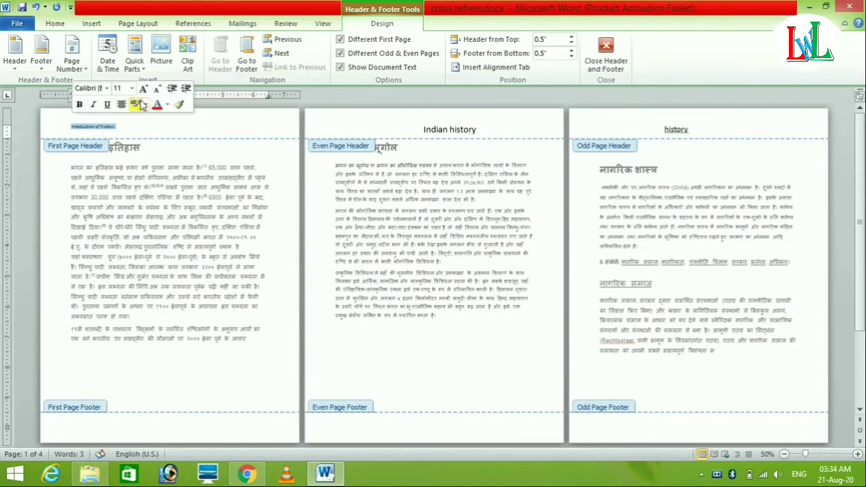
pyautogui.click(143, 90)
pyautogui.click(142, 89)
pyautogui.click(142, 89)
pyautogui.click(143, 89)
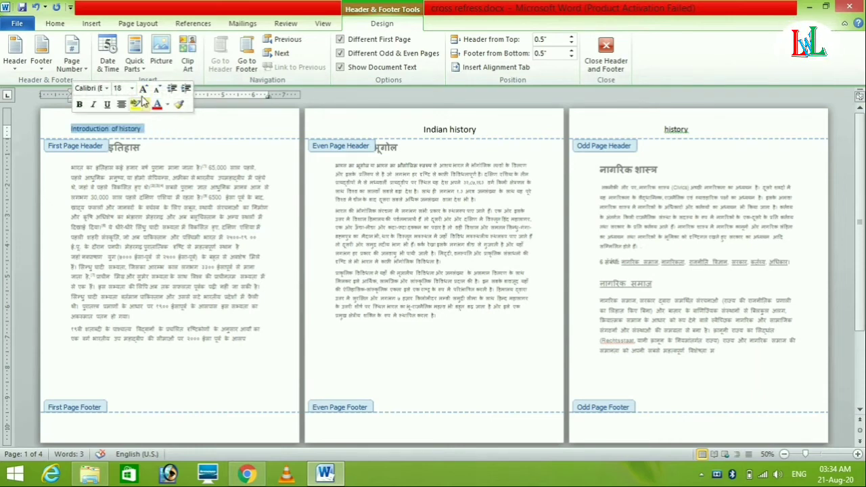
pyautogui.click(143, 90)
pyautogui.click(143, 90)
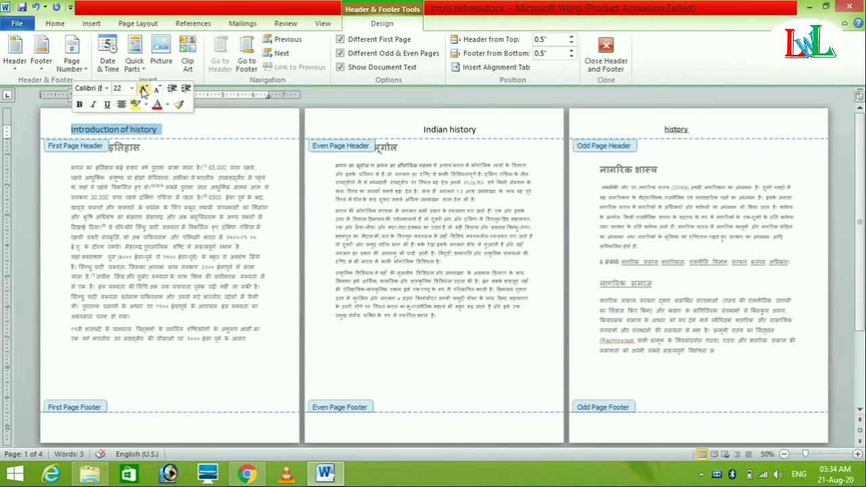
pyautogui.click(185, 129)
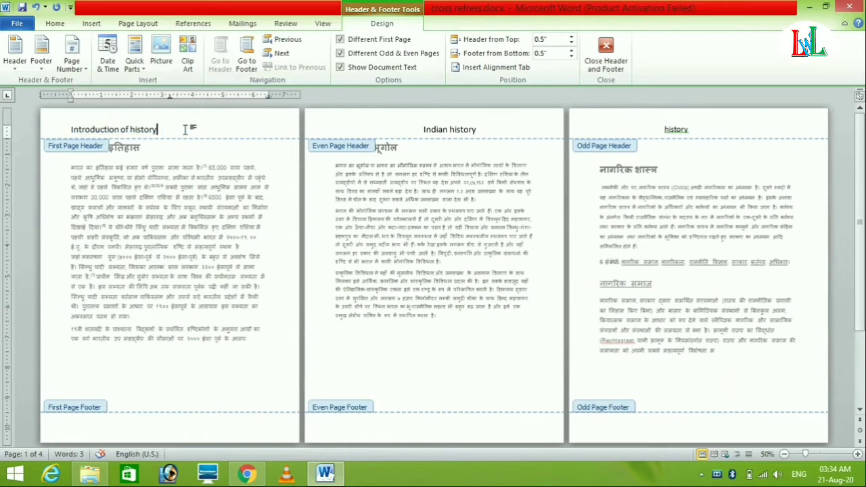
pyautogui.click(71, 129)
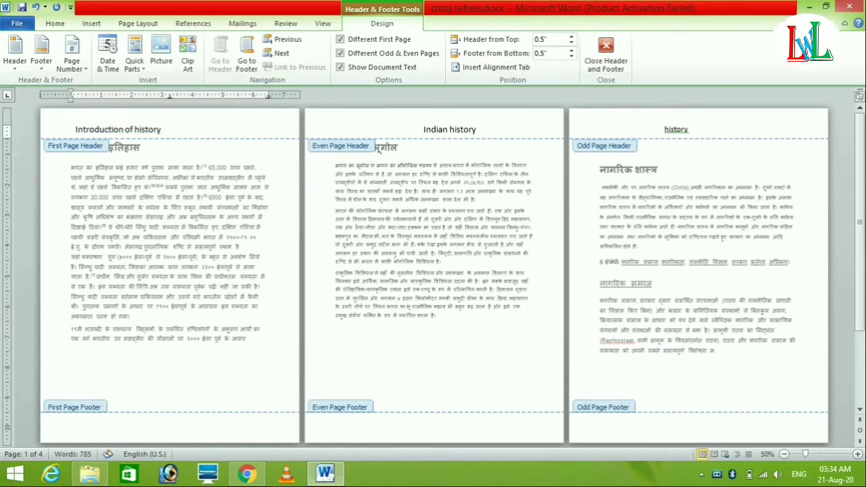